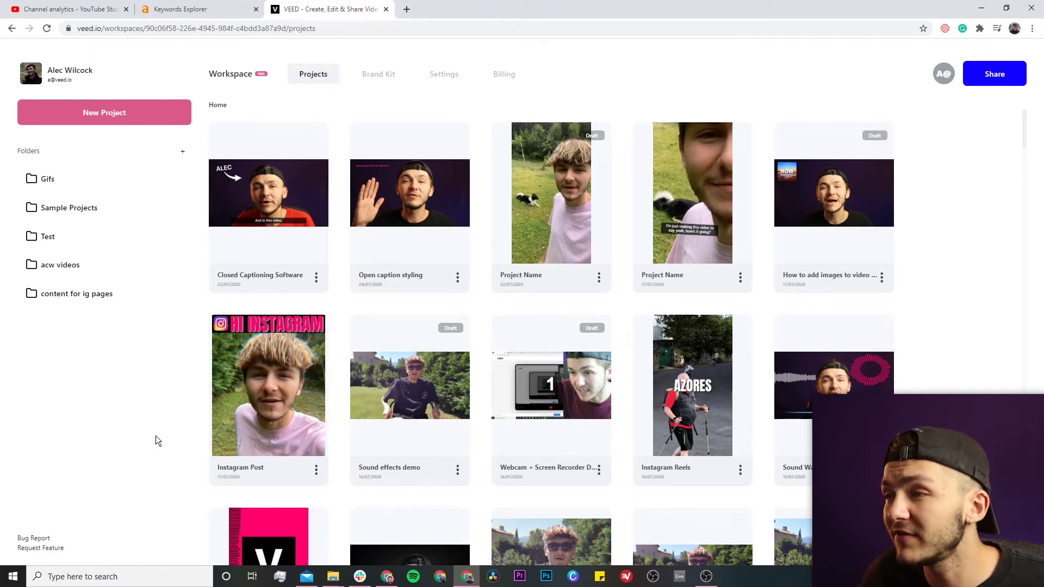
# - Create a new blank video project from the workspace Projects page
pyautogui.click(130, 118)
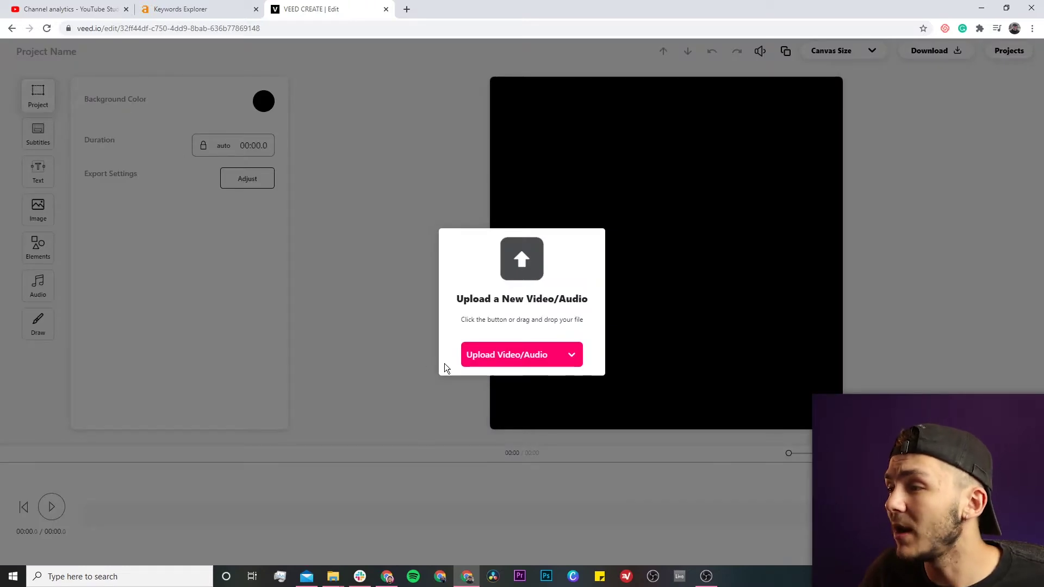
pyautogui.click(388, 580)
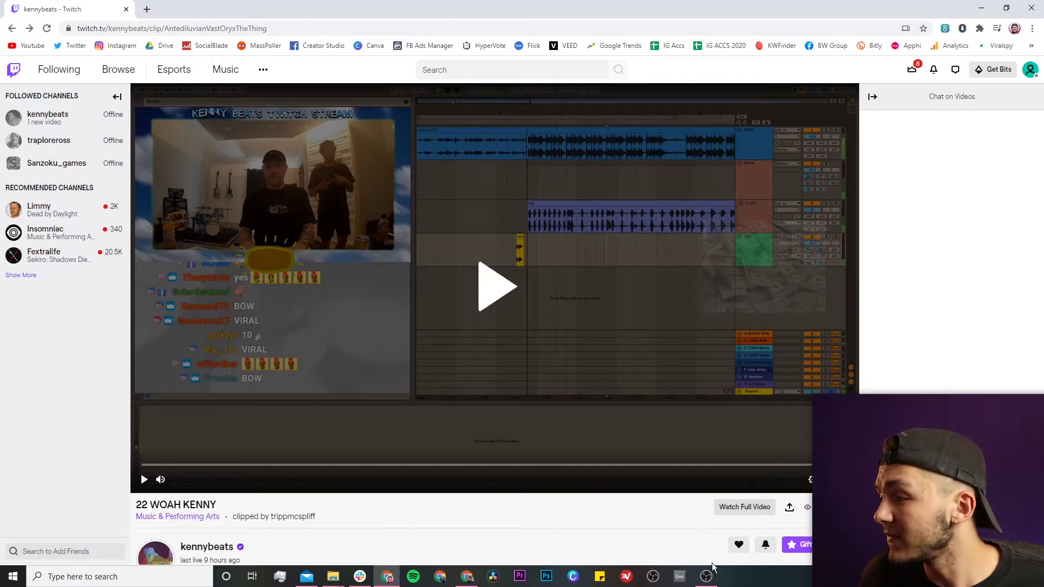
pyautogui.click(466, 575)
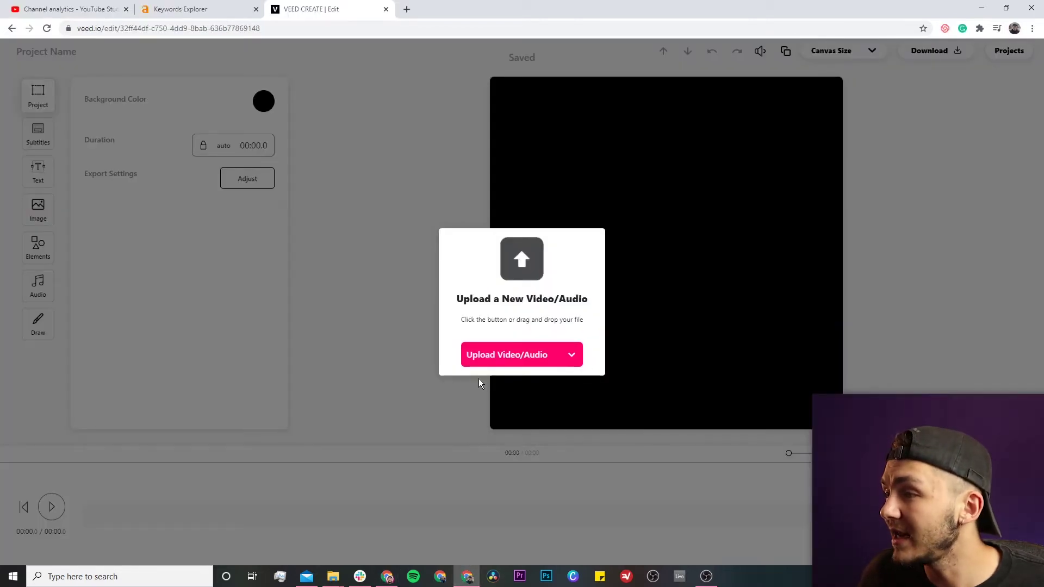
# - Upload Kenny Twitch Clip.mp4 into the project and play it to preview
pyautogui.click(485, 356)
pyautogui.click(320, 173)
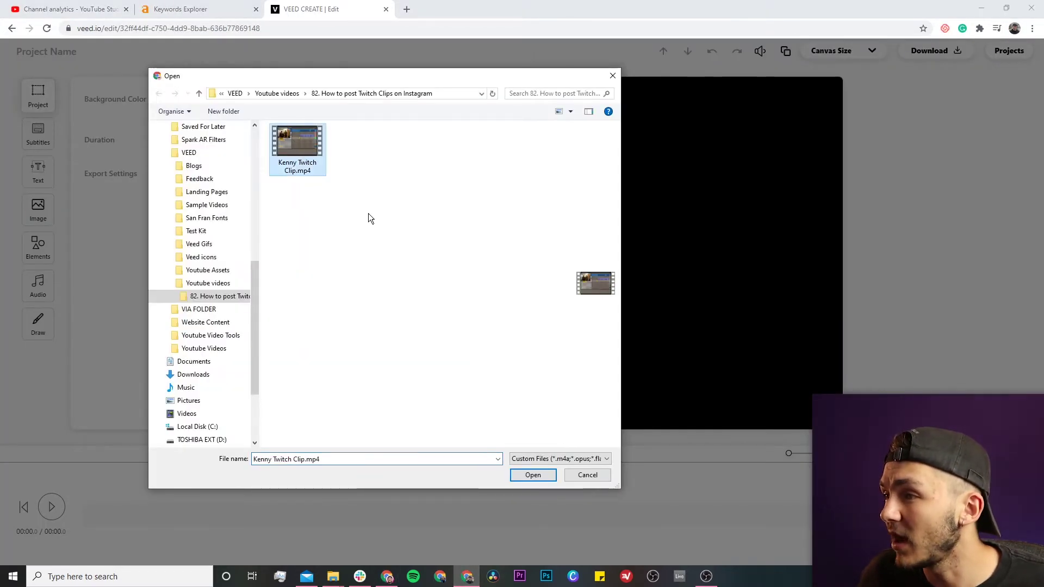
pyautogui.click(533, 475)
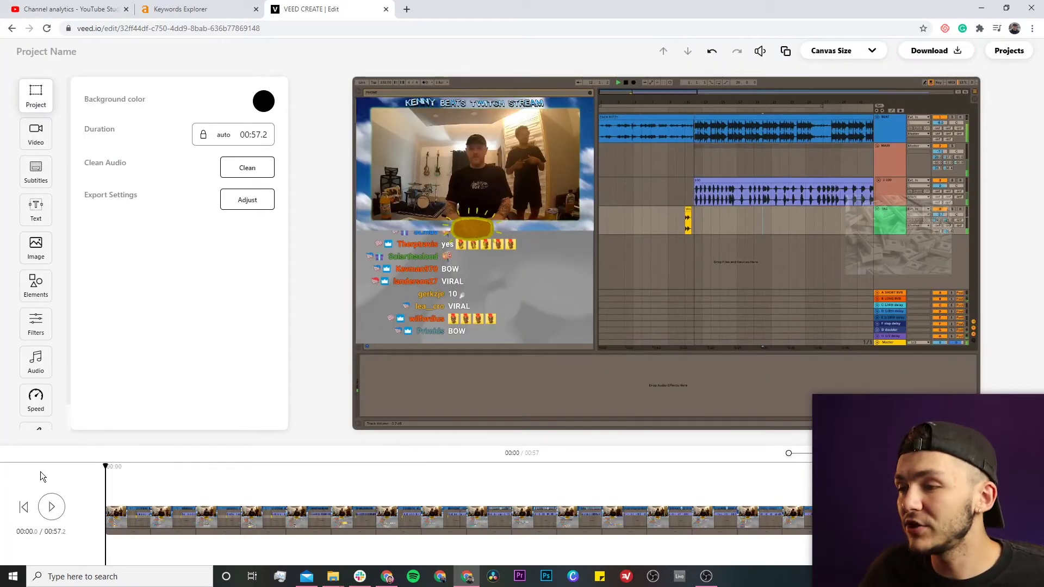
pyautogui.click(52, 506)
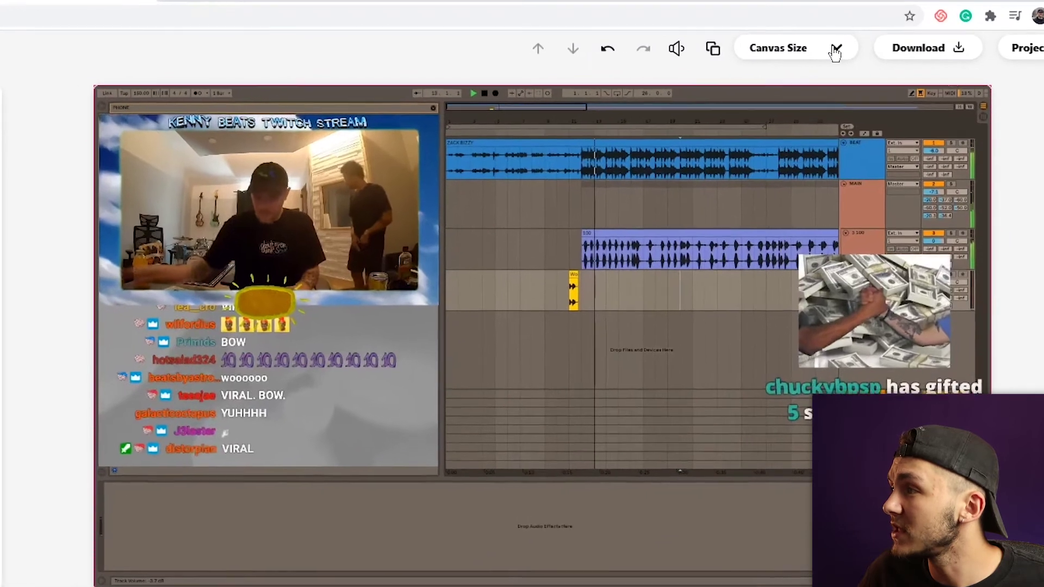
# - Choose the Square 1:1 preset from the canvas size list
pyautogui.click(836, 50)
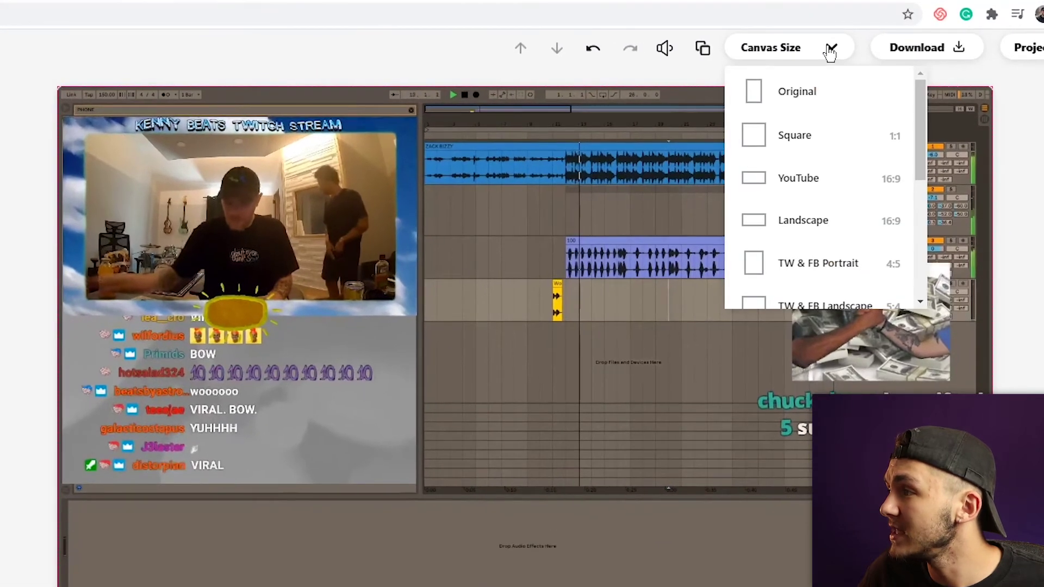
pyautogui.scroll(-2, 827, 124)
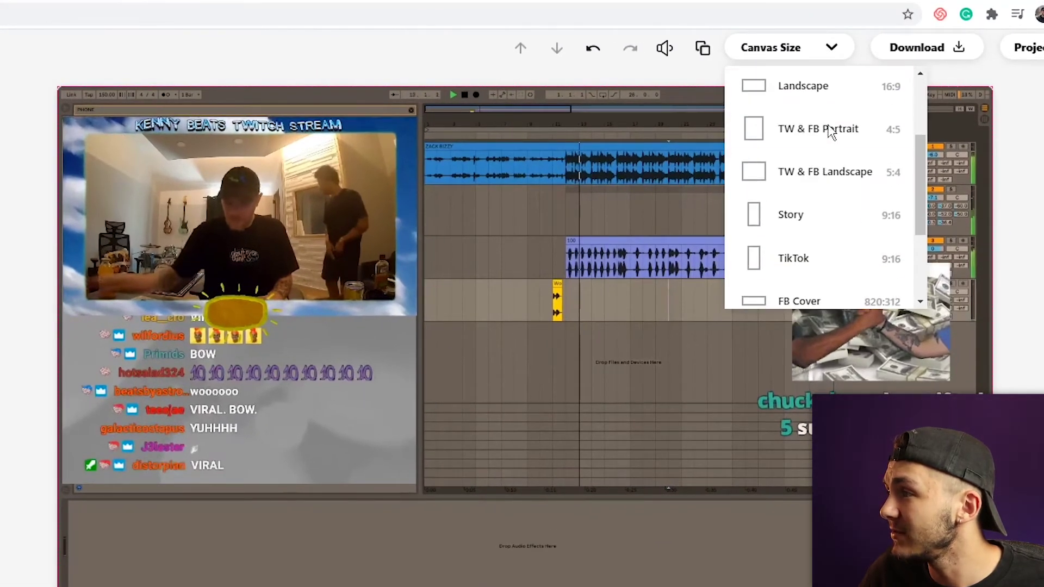
pyautogui.scroll(-3, 825, 207)
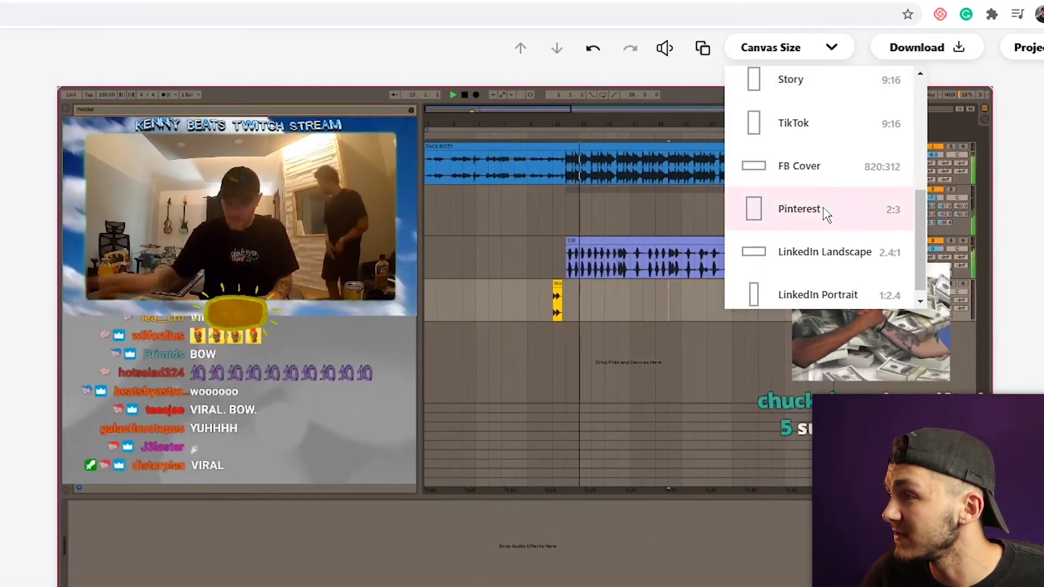
pyautogui.scroll(5, 823, 232)
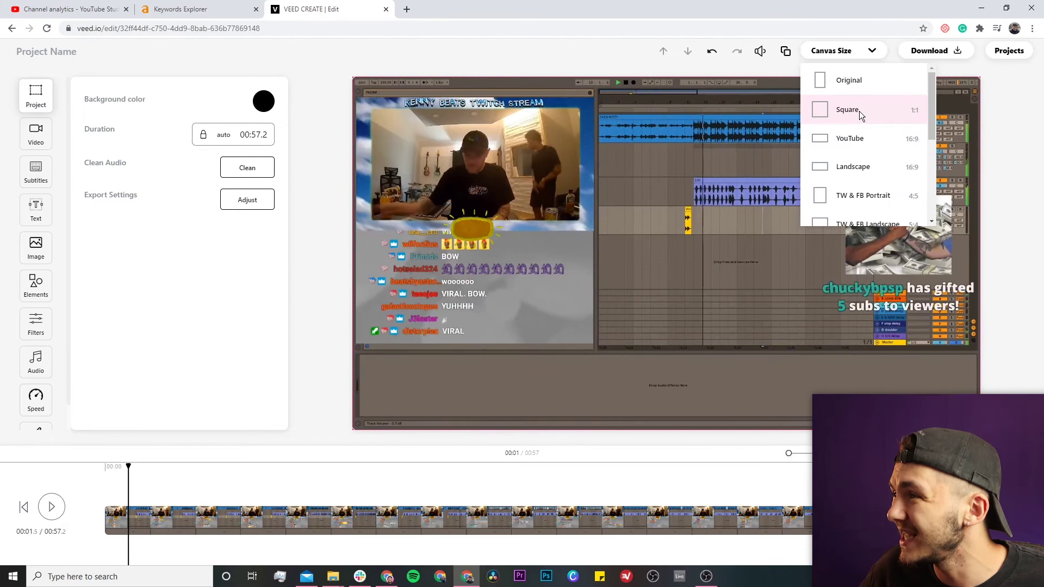
pyautogui.click(844, 125)
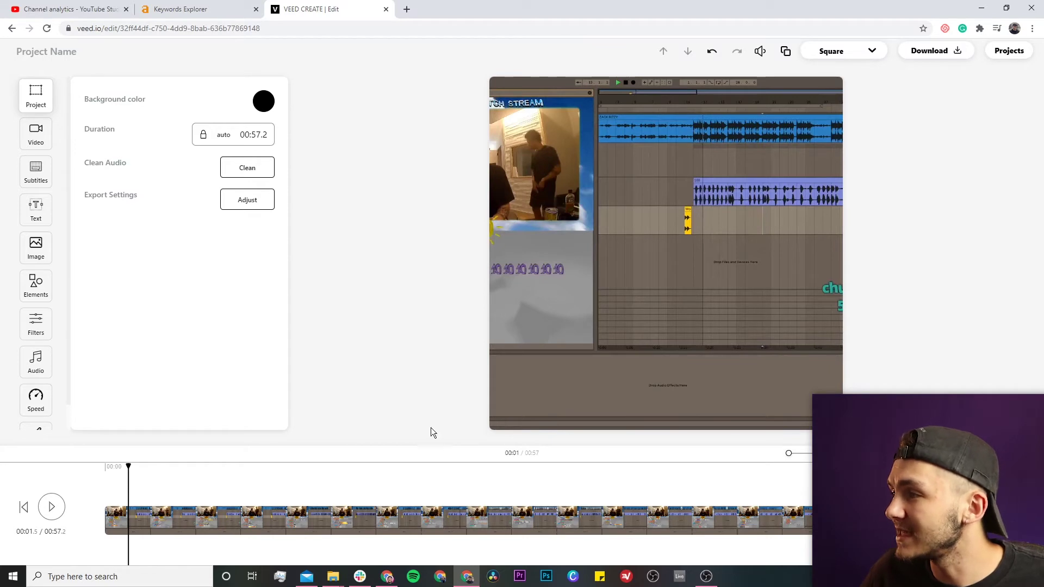
# - Fit the whole clip inside the frame and set the canvas background to the purple swatch
pyautogui.click(33, 140)
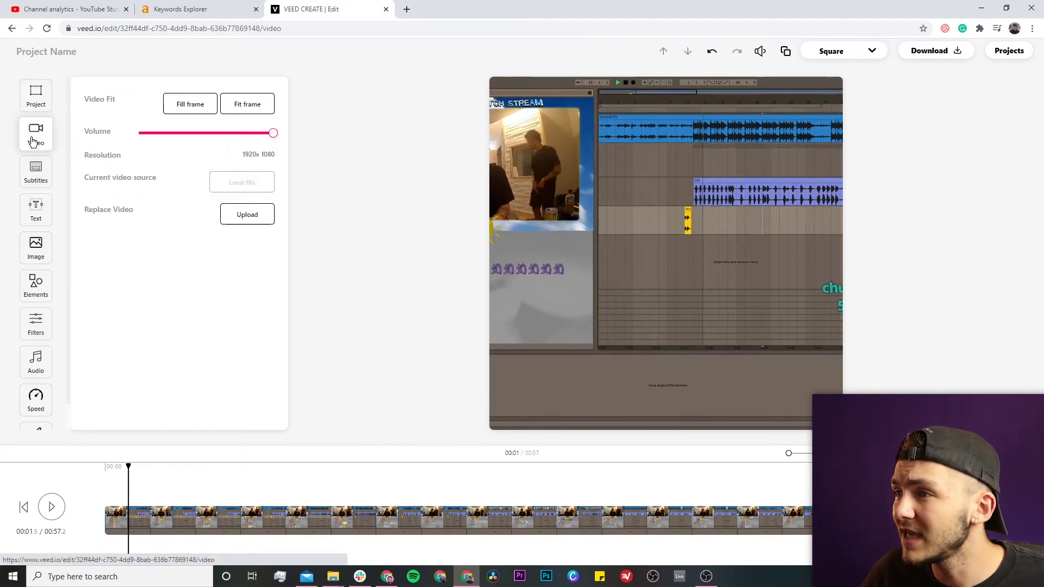
pyautogui.click(246, 108)
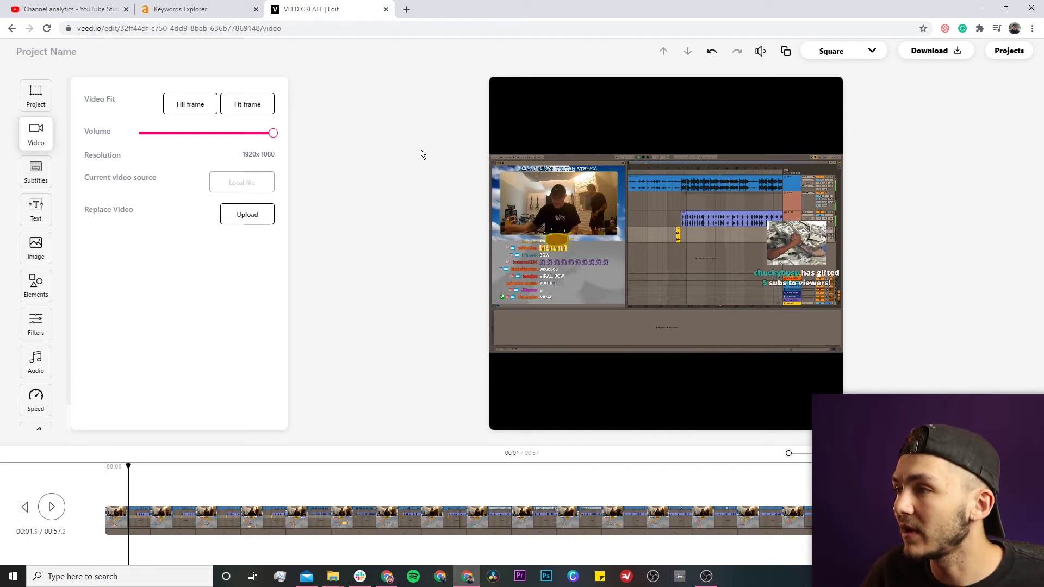
pyautogui.click(32, 91)
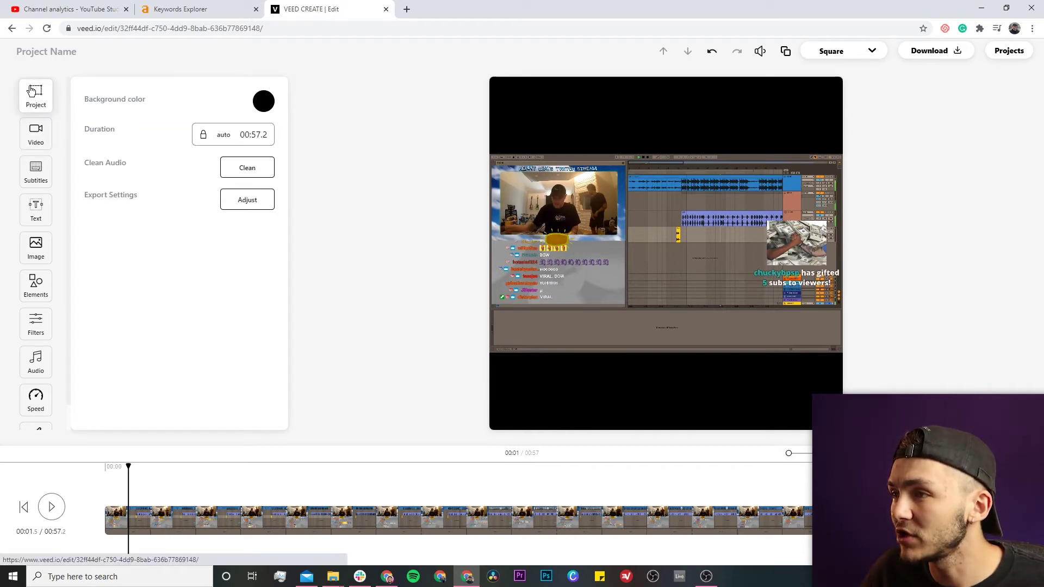
pyautogui.click(261, 102)
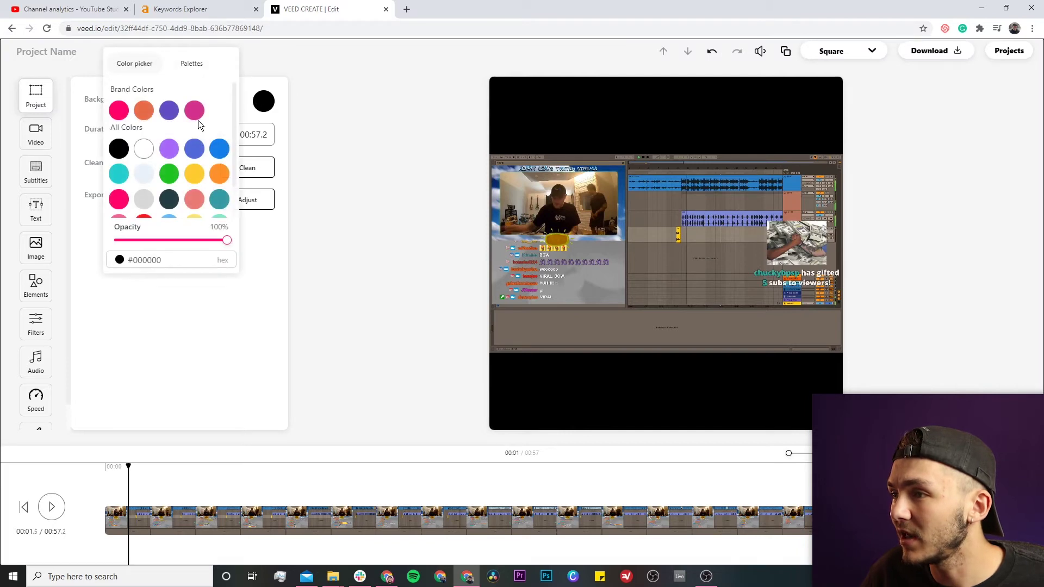
pyautogui.scroll(-1, 144, 158)
pyautogui.scroll(1, 147, 152)
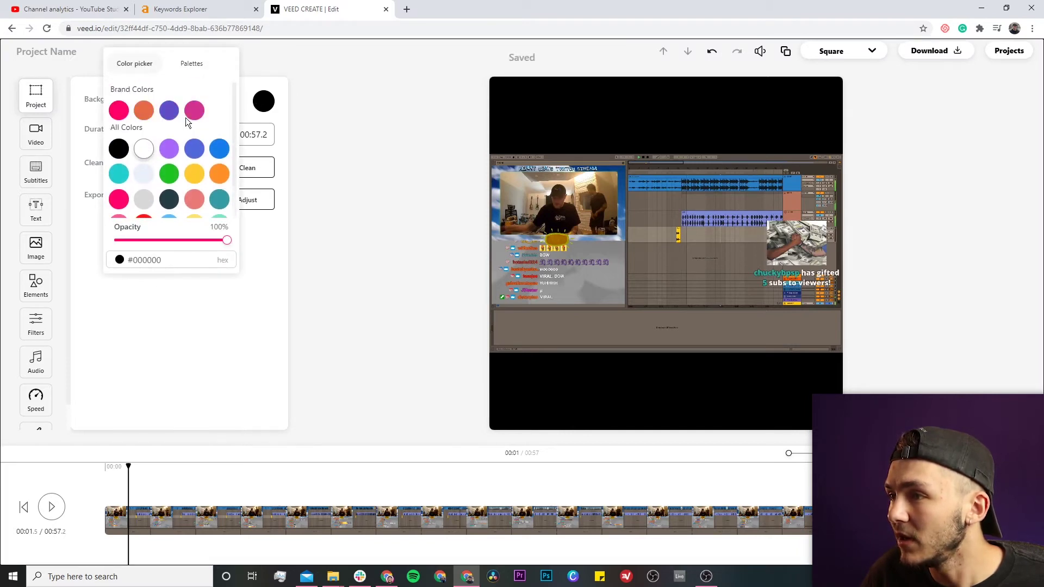
pyautogui.click(169, 150)
pyautogui.click(364, 153)
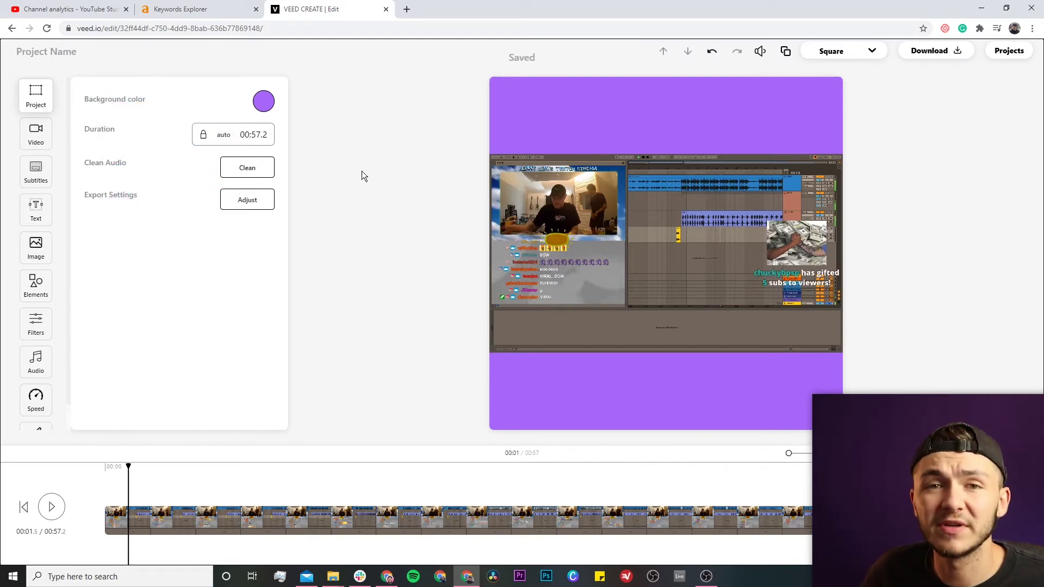
# - Add a text layer reading 'KENNY BEATS' in the Anton font
pyautogui.click(36, 209)
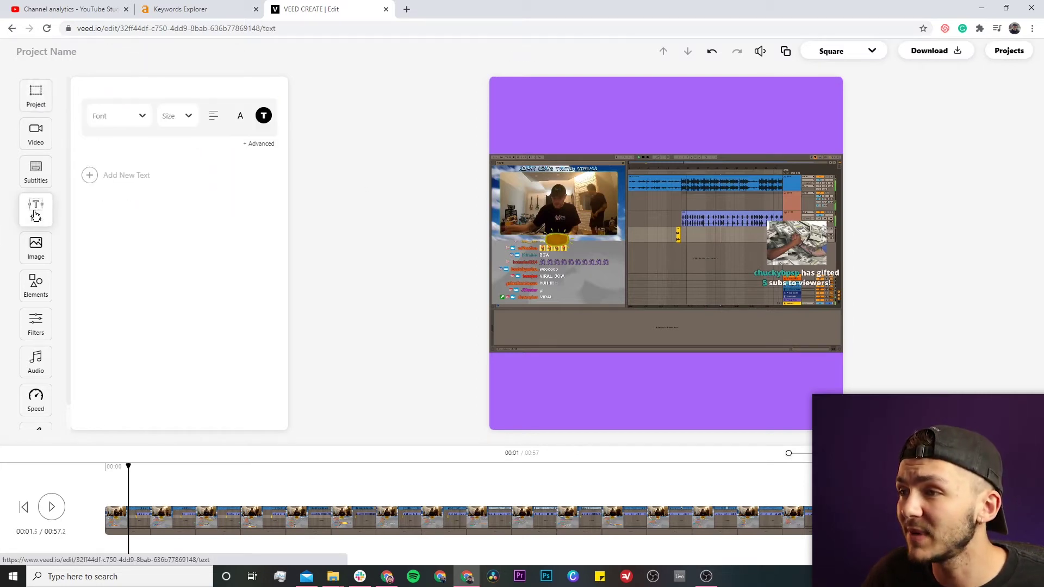
pyautogui.click(91, 175)
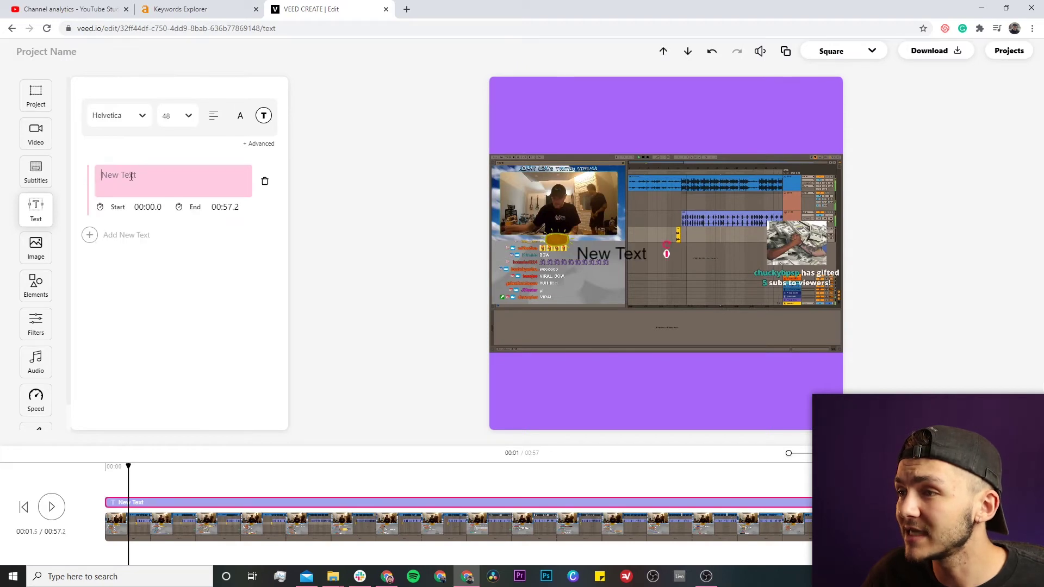
pyautogui.write('KEN')
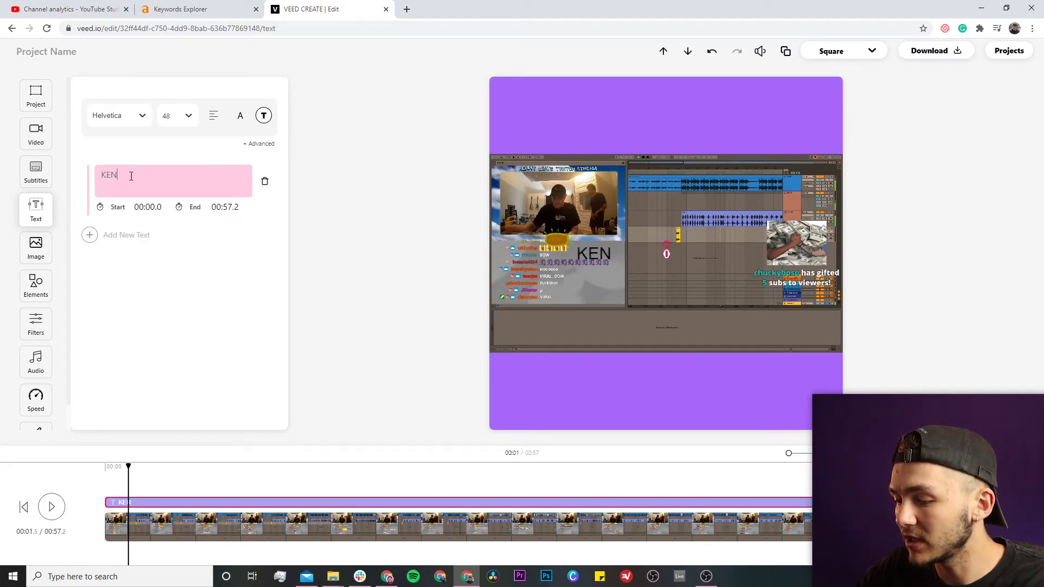
pyautogui.write('NY BEATS')
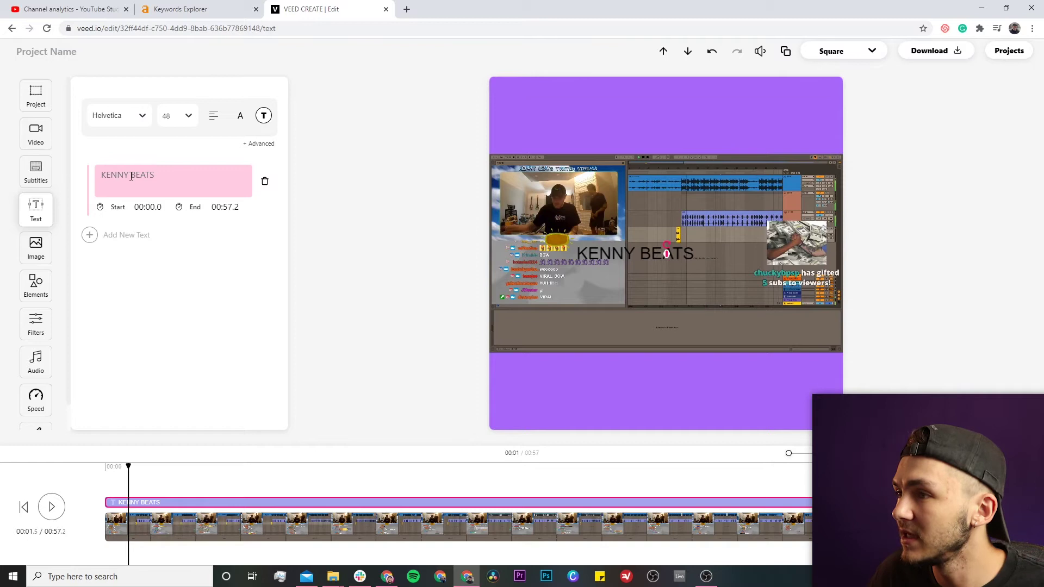
pyautogui.click(121, 117)
pyautogui.click(110, 248)
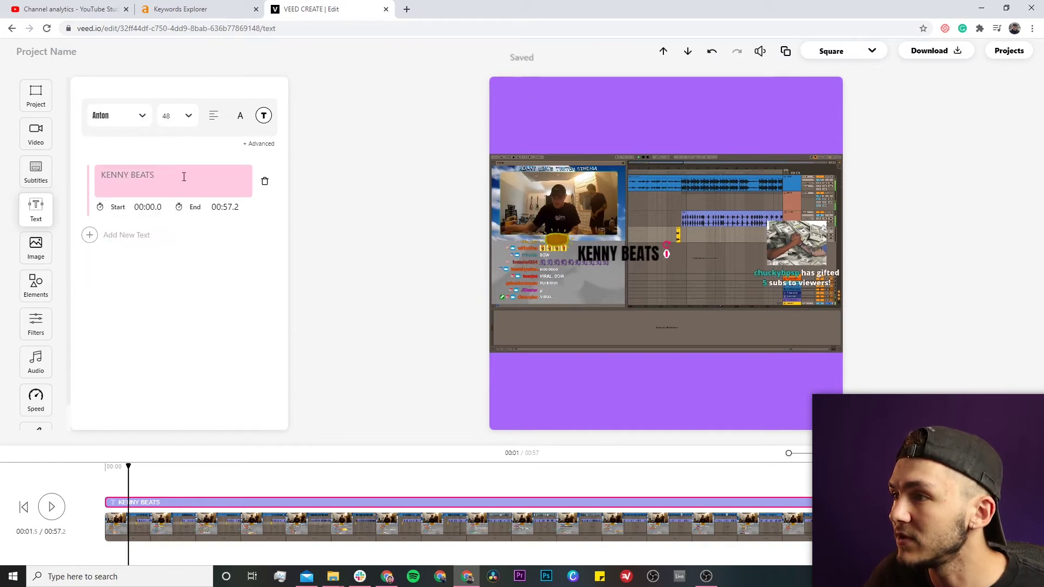
# - Make the title white at size 72 and stretch it across the canvas top
pyautogui.click(263, 115)
pyautogui.click(236, 239)
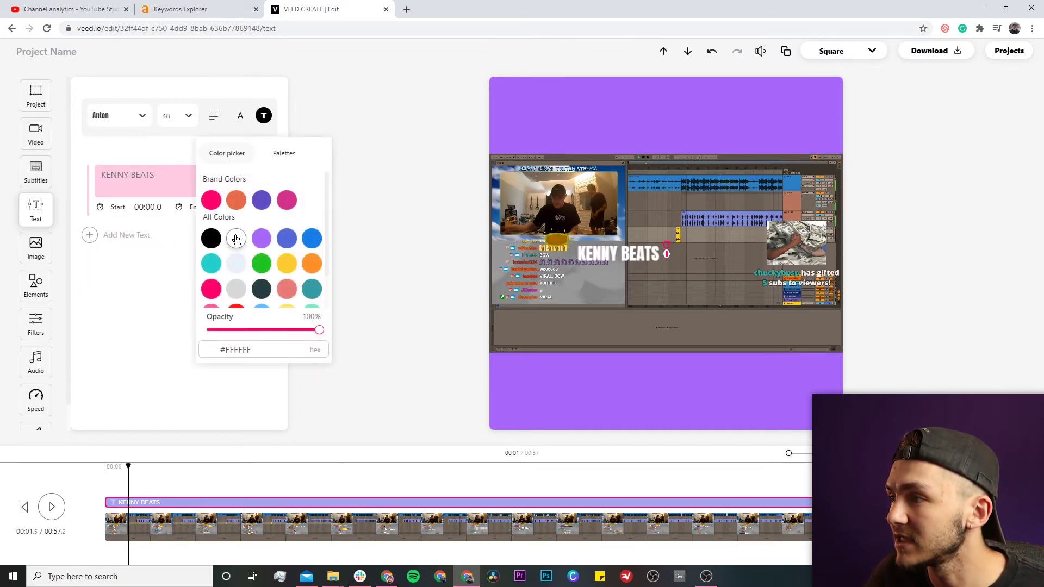
pyautogui.click(185, 115)
pyautogui.click(184, 259)
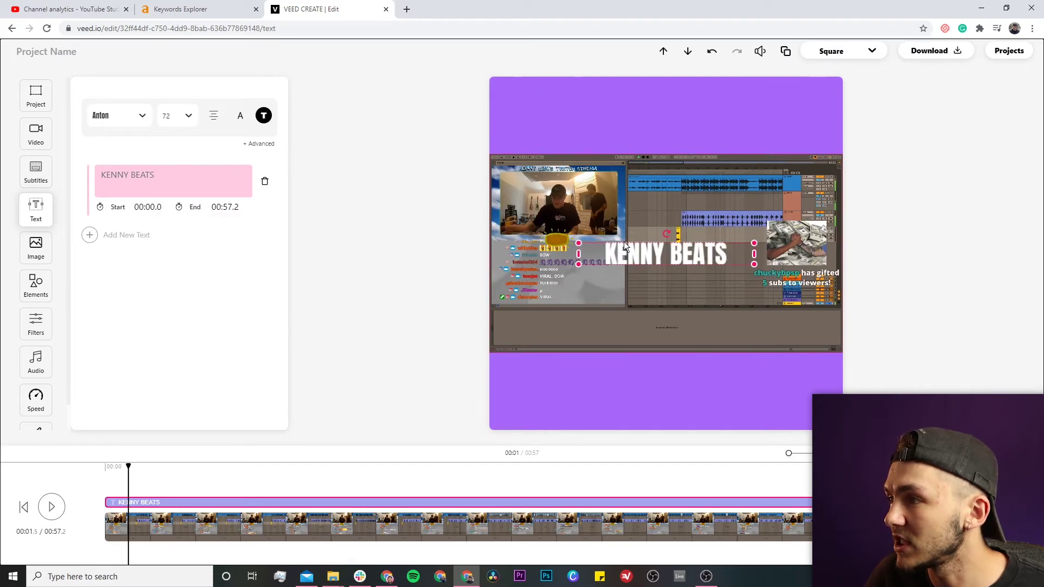
pyautogui.moveTo(624, 249); pyautogui.dragTo(559, 91)
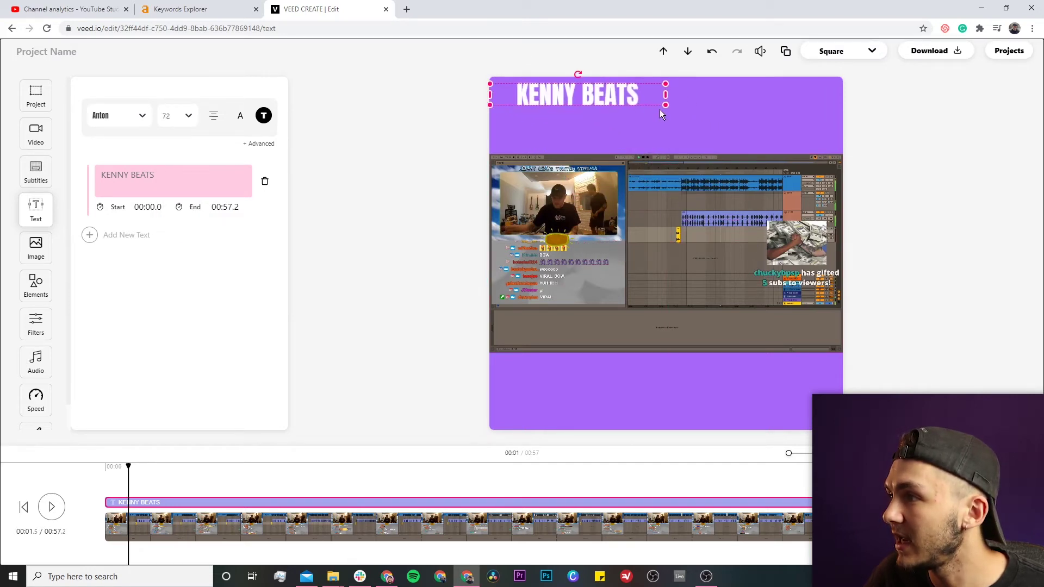
pyautogui.moveTo(666, 106); pyautogui.dragTo(894, 120)
pyautogui.moveTo(829, 119); pyautogui.dragTo(814, 151)
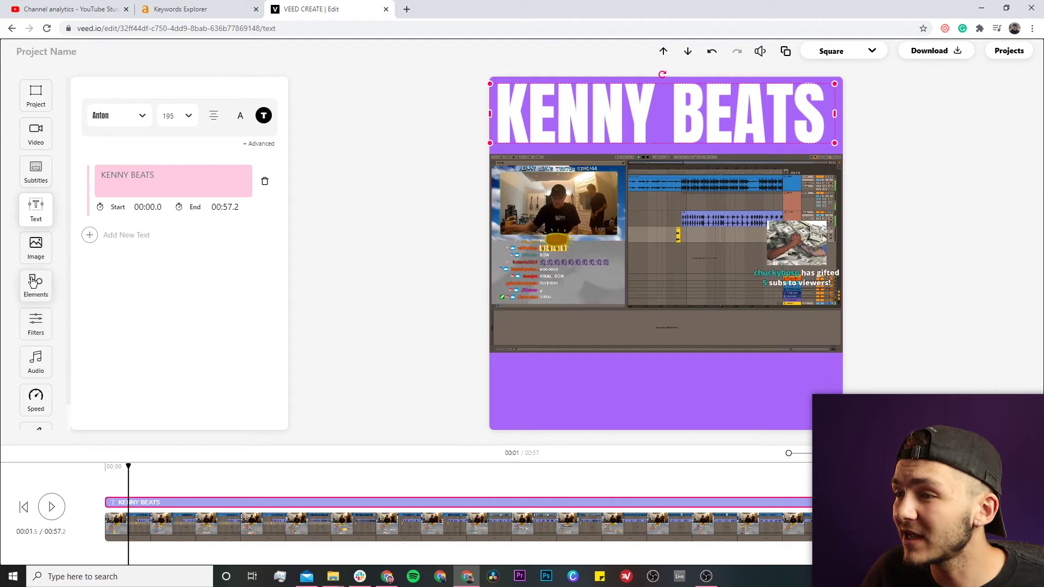
pyautogui.click(49, 292)
# - Add a progress bar below the clip, stretched to full canvas width, and preview it
pyautogui.click(152, 163)
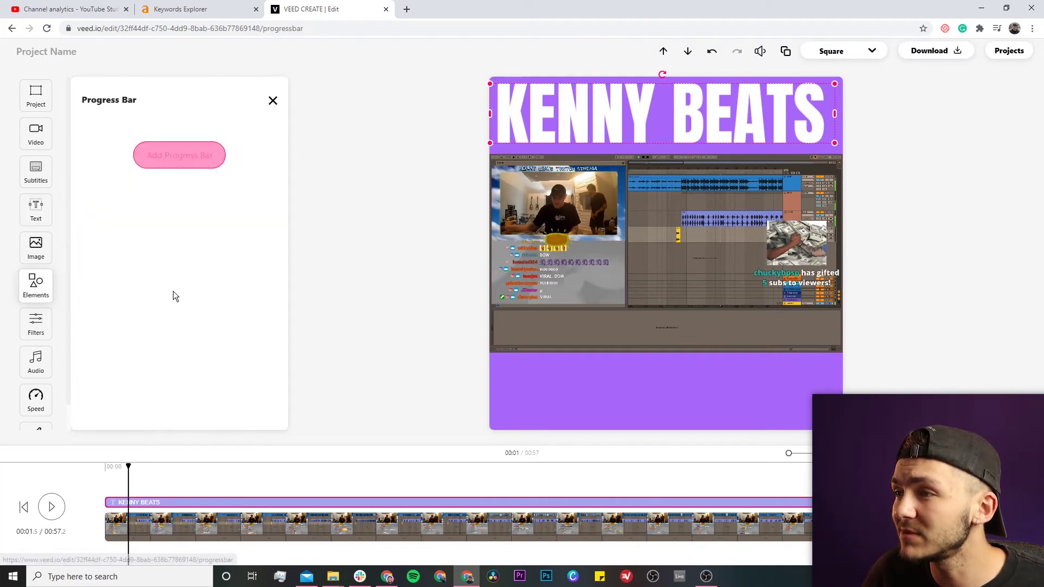
pyautogui.click(172, 161)
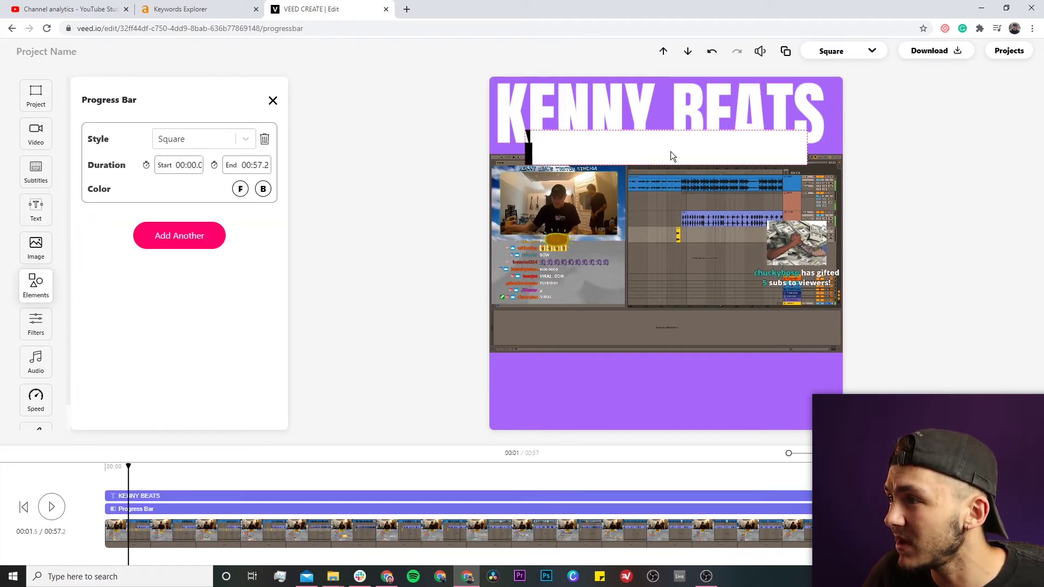
pyautogui.moveTo(637, 149); pyautogui.dragTo(596, 376)
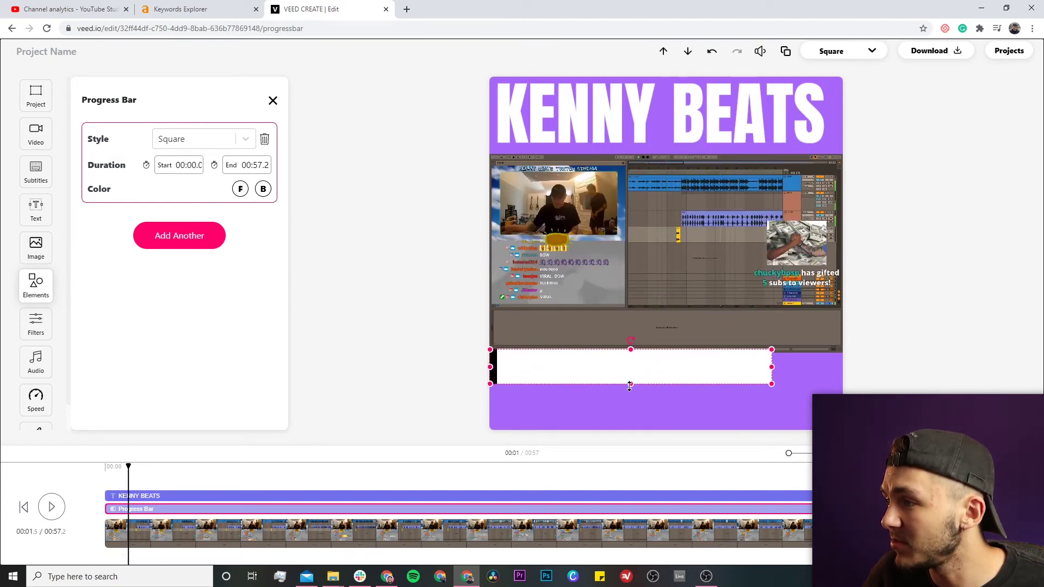
pyautogui.moveTo(771, 360); pyautogui.dragTo(841, 360)
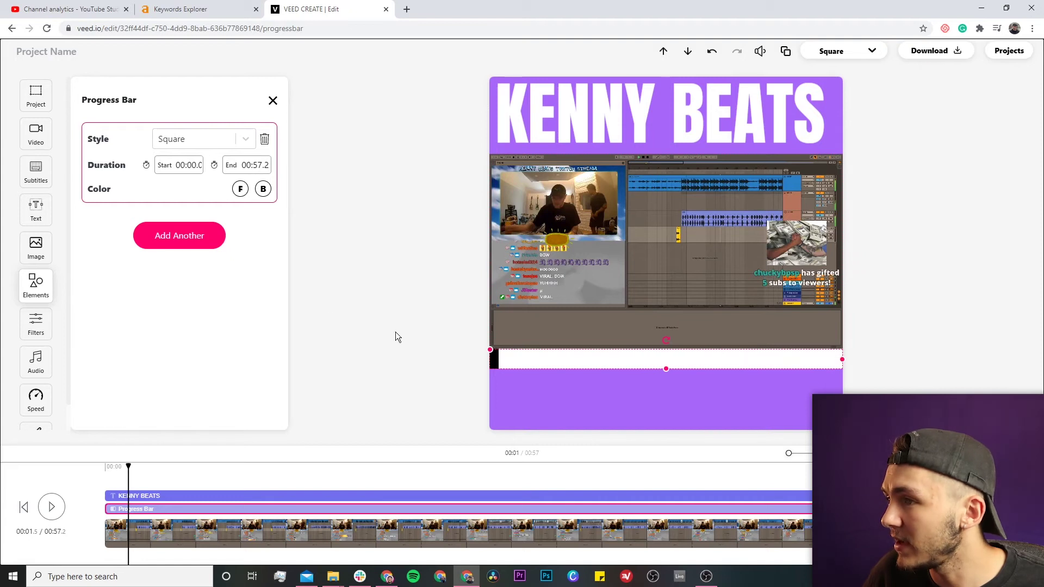
pyautogui.click(54, 507)
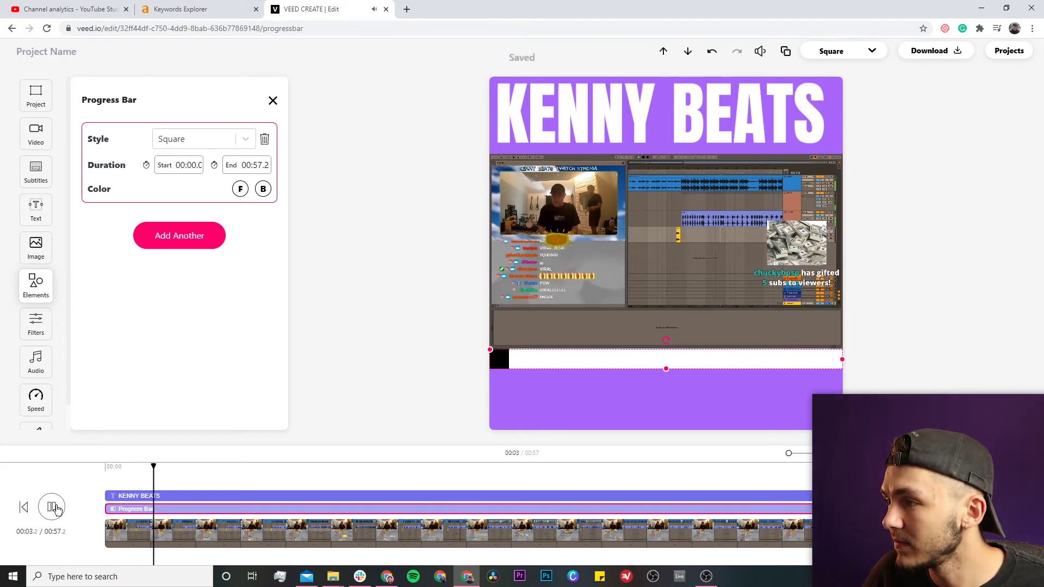
pyautogui.click(53, 507)
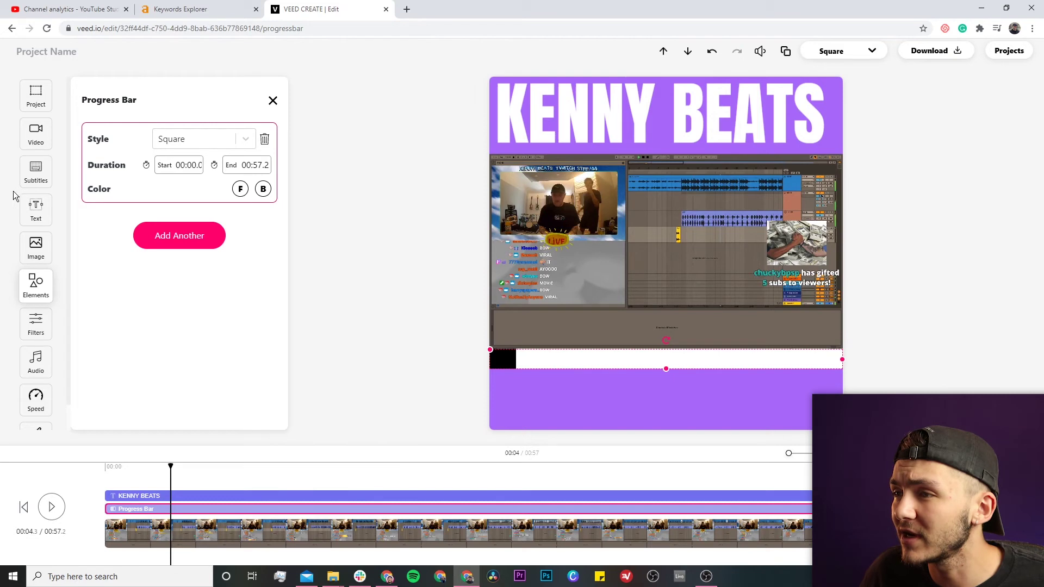
pyautogui.click(34, 177)
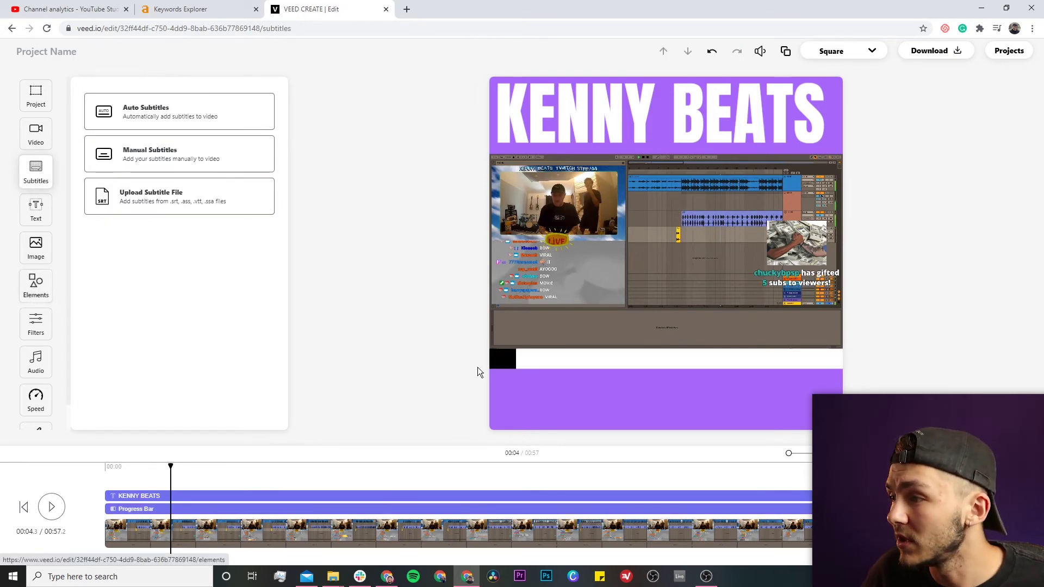
# - Move the progress bar to the canvas's bottom edge and stretch the clip down to meet it
pyautogui.click(596, 363)
pyautogui.moveTo(618, 357); pyautogui.dragTo(617, 411)
pyautogui.click(674, 296)
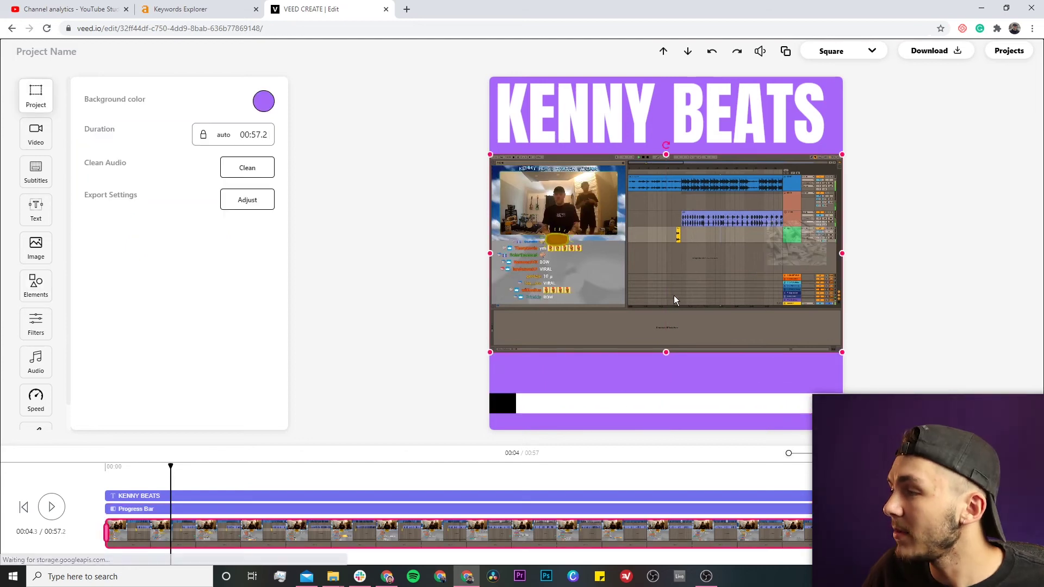
pyautogui.moveTo(664, 352); pyautogui.dragTo(662, 400)
pyautogui.click(864, 340)
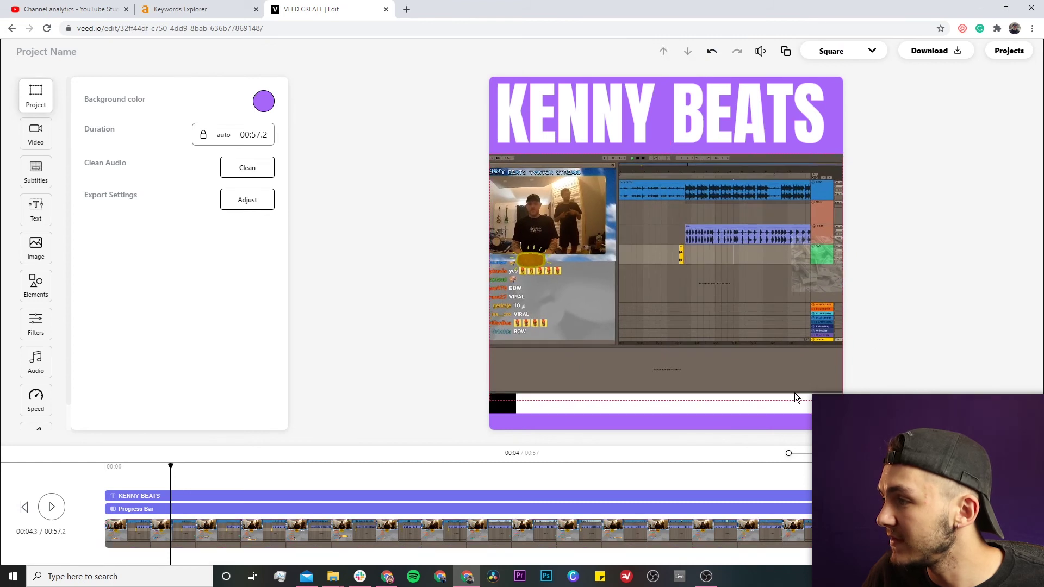
pyautogui.moveTo(744, 405); pyautogui.dragTo(743, 420)
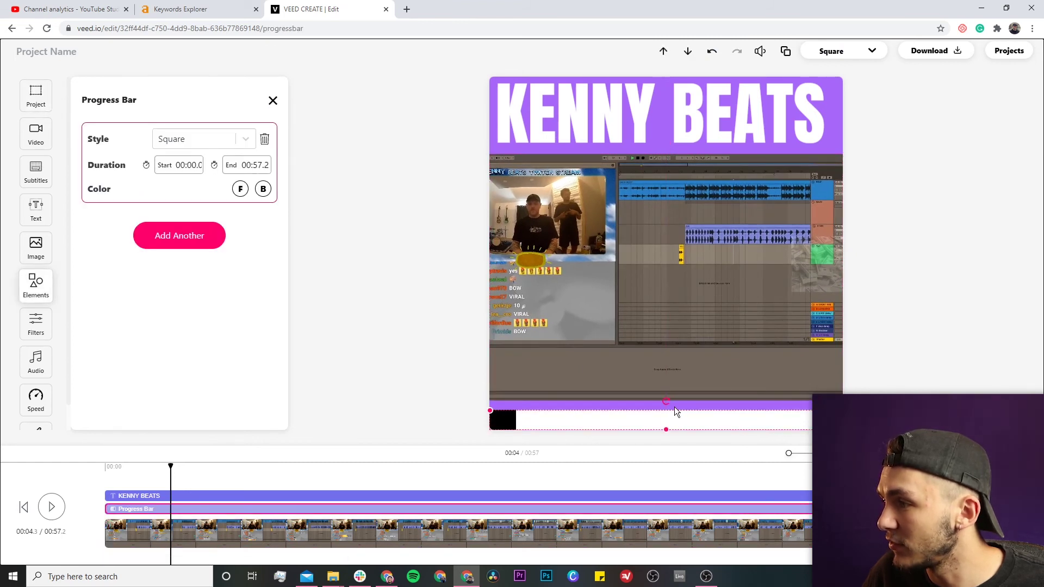
pyautogui.click(683, 368)
pyautogui.moveTo(666, 392); pyautogui.dragTo(668, 408)
pyautogui.click(915, 303)
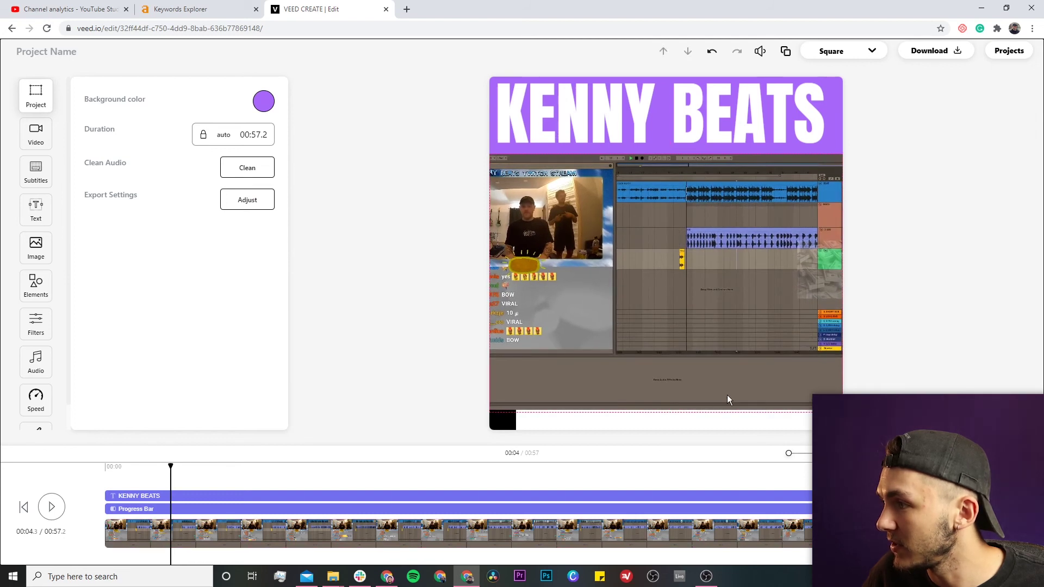
pyautogui.click(688, 422)
# - Set the progress bar's fill colour to purple #A766FA
pyautogui.click(241, 190)
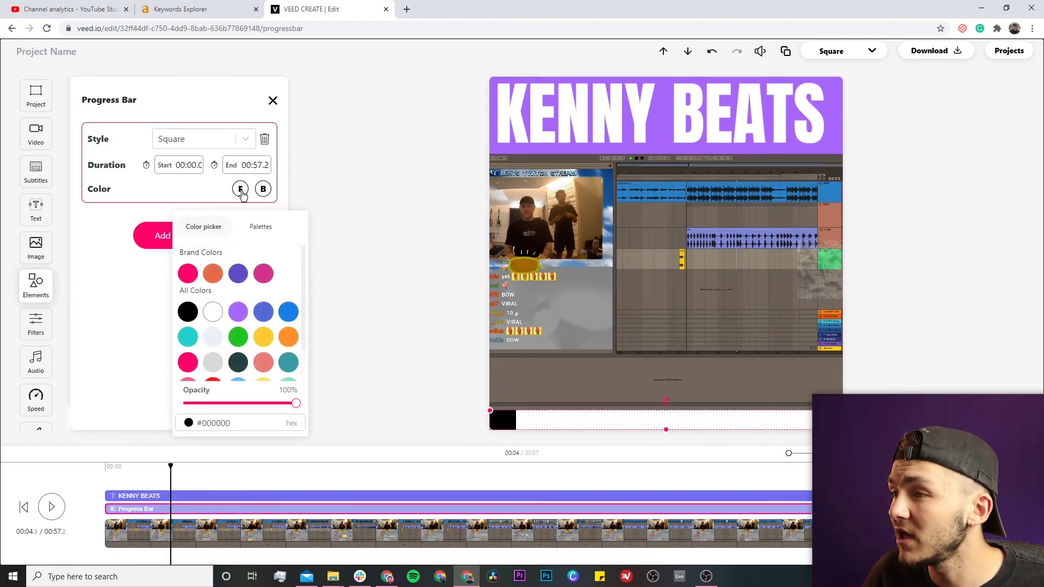
pyautogui.click(239, 313)
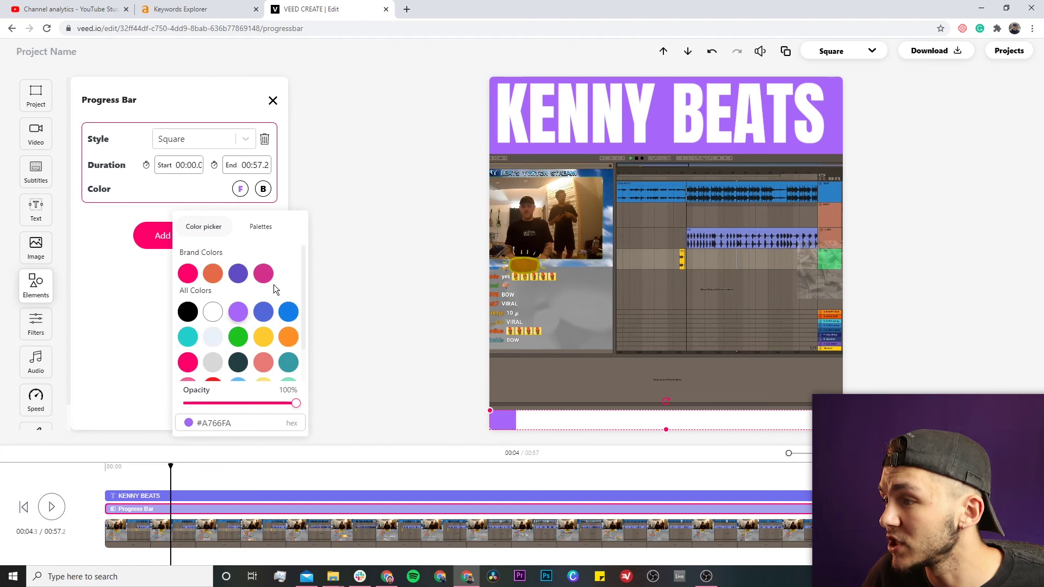
pyautogui.click(375, 191)
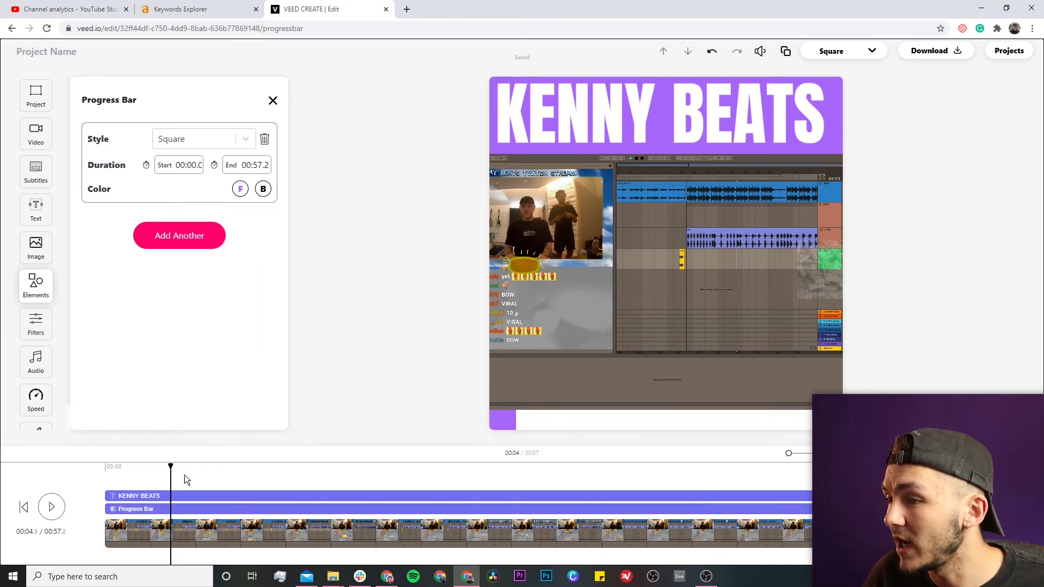
# - Scrub through the clip to check the bar fills, then render the video in HD
pyautogui.click(468, 472)
pyautogui.click(652, 480)
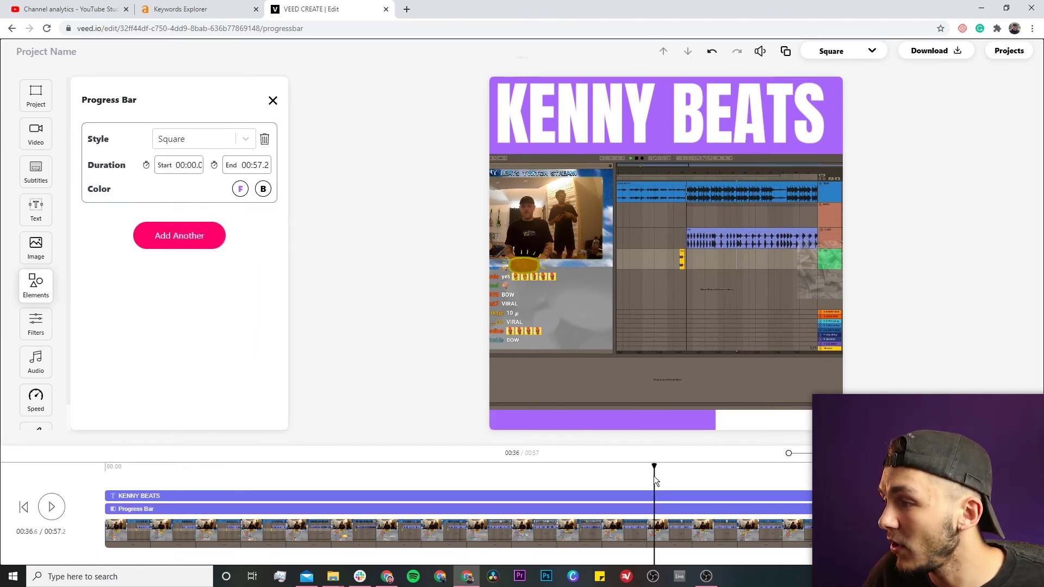
pyautogui.moveTo(780, 471); pyautogui.dragTo(918, 468)
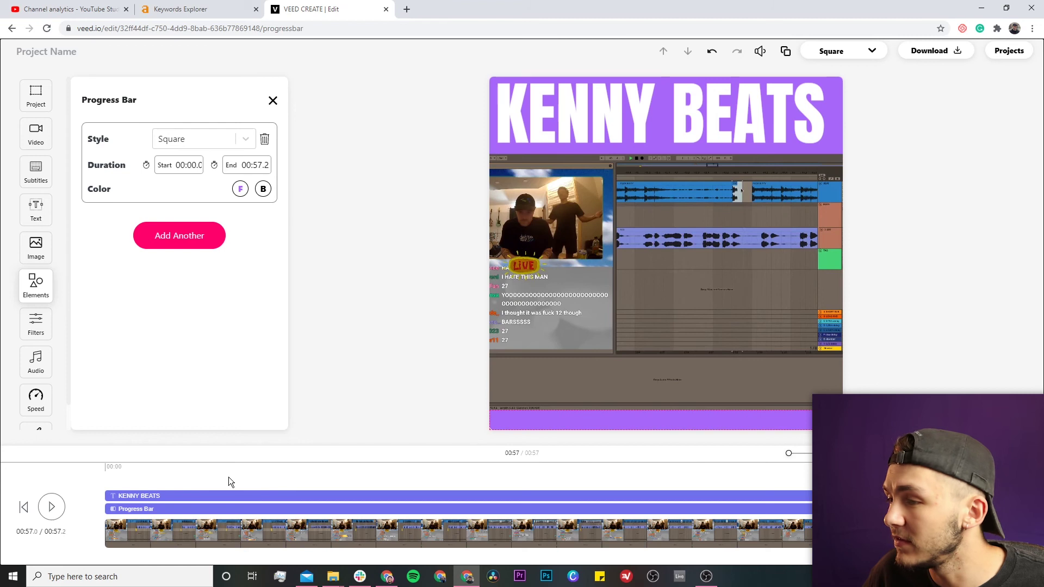
pyautogui.click(107, 468)
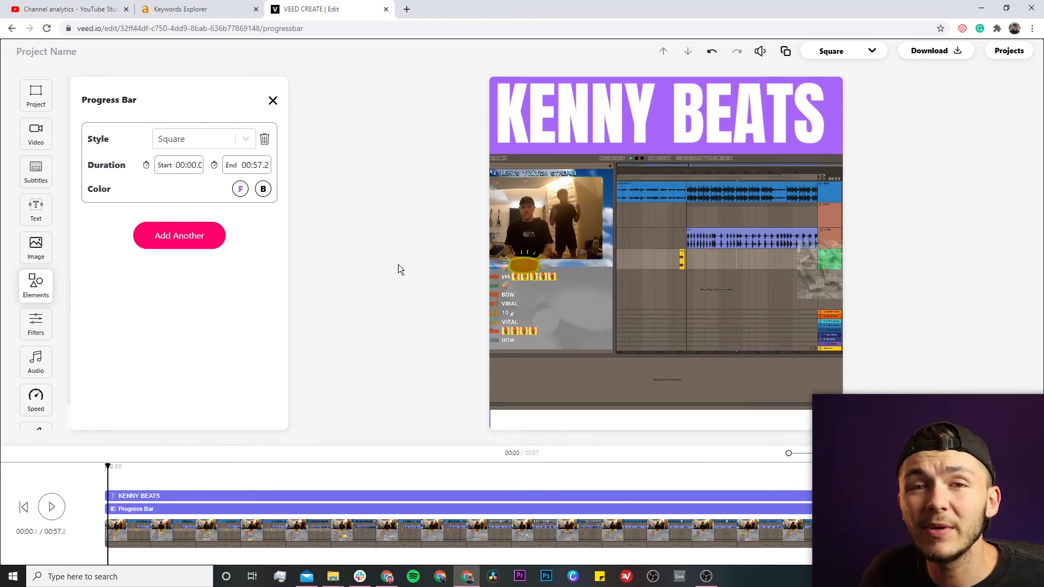
pyautogui.click(944, 54)
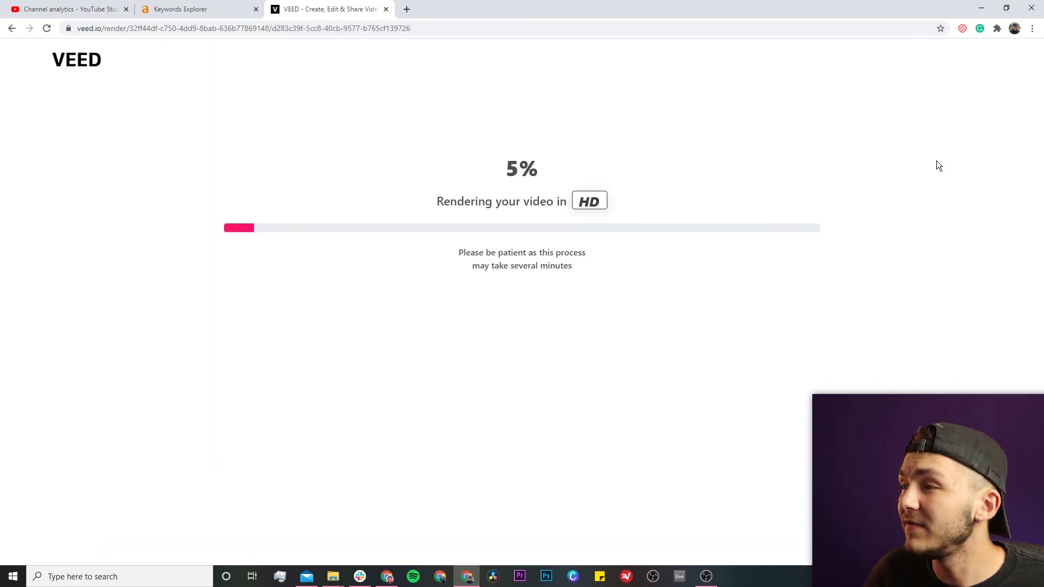